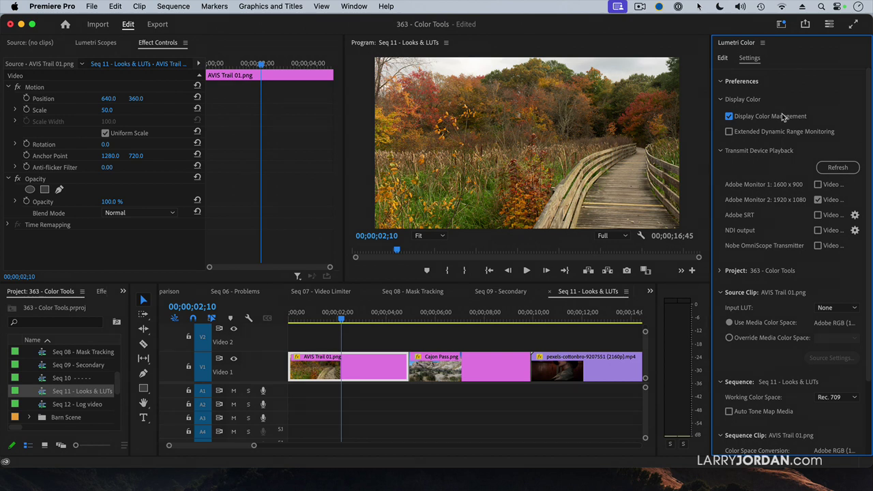
pyautogui.click(729, 133)
pyautogui.click(819, 200)
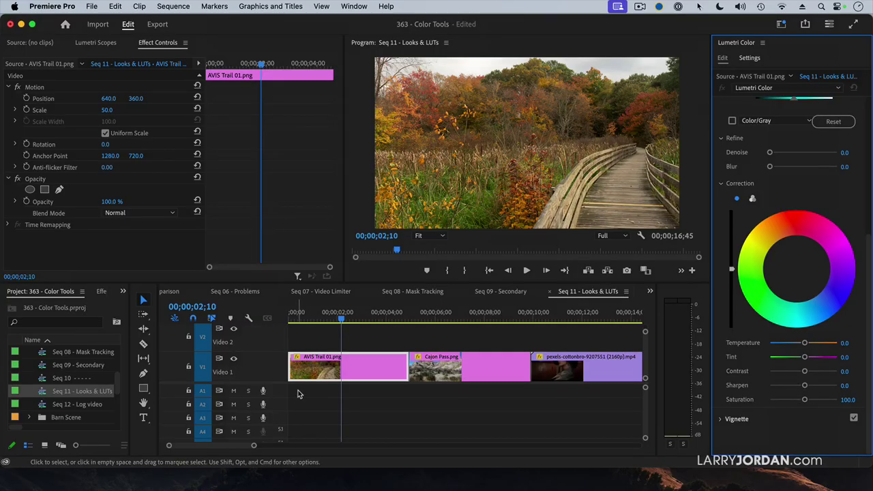
# Select the AVIS Trail 01.png clip and view the Input LUT choices in its Basic Correction settings
pyautogui.click(384, 369)
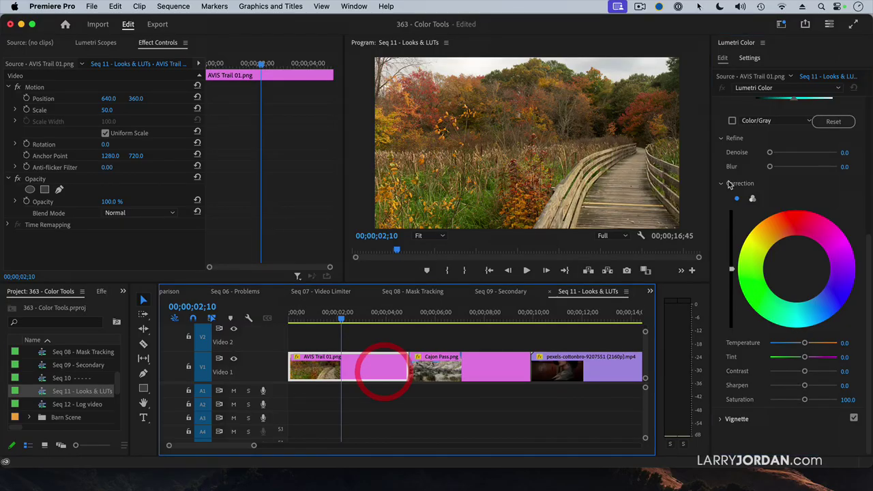
pyautogui.scroll(5, 757, 109)
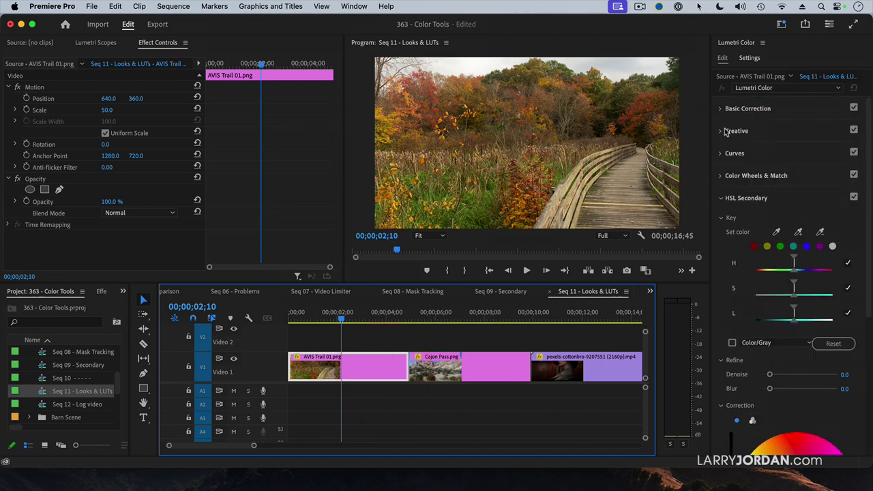
pyautogui.click(725, 109)
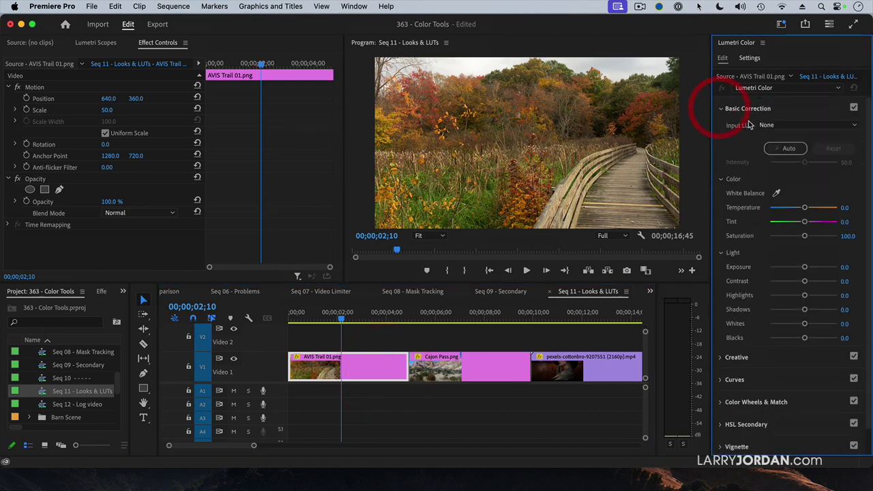
pyautogui.click(781, 126)
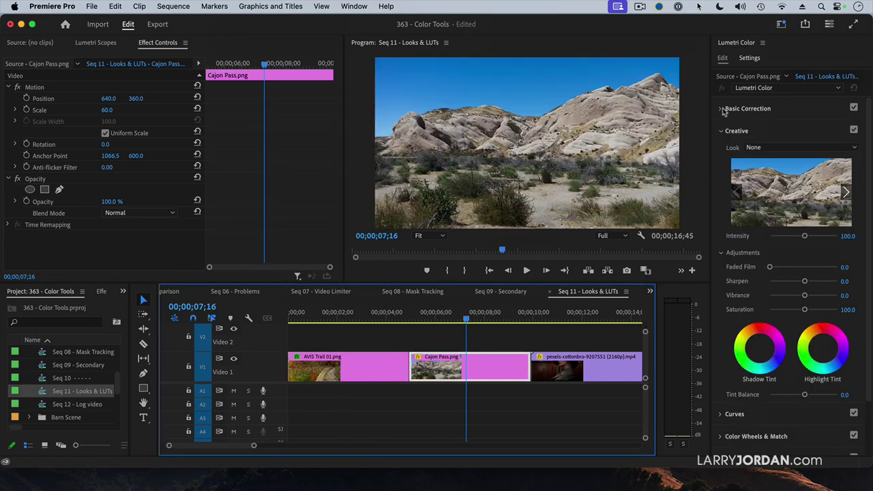
# Review the Input LUT choices in Basic Correction for the Cajon Pass.png clip, leaving None selected
pyautogui.click(725, 109)
pyautogui.click(780, 126)
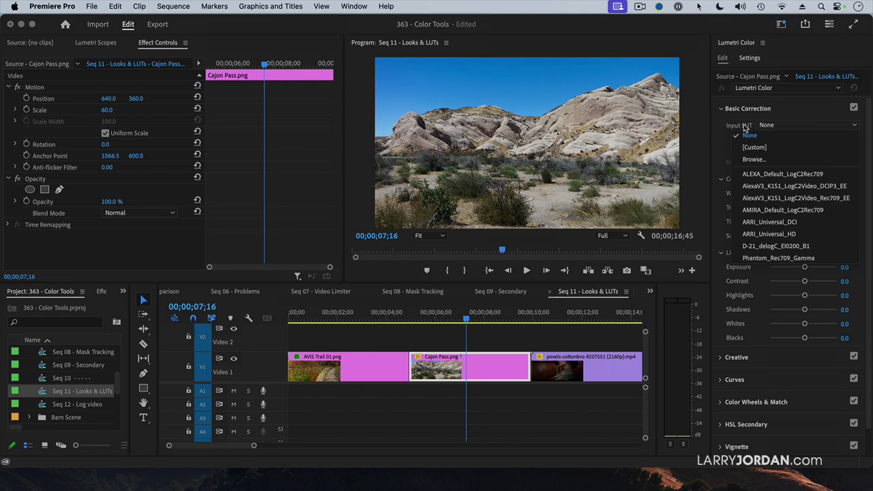
pyautogui.click(723, 110)
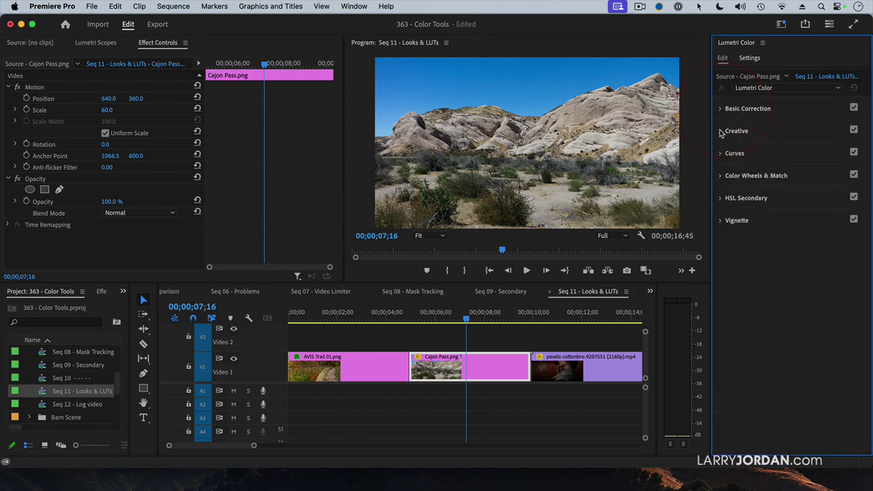
# Apply the SL GOLD HEAT creative look to the Cajon Pass.png clip
pyautogui.click(721, 132)
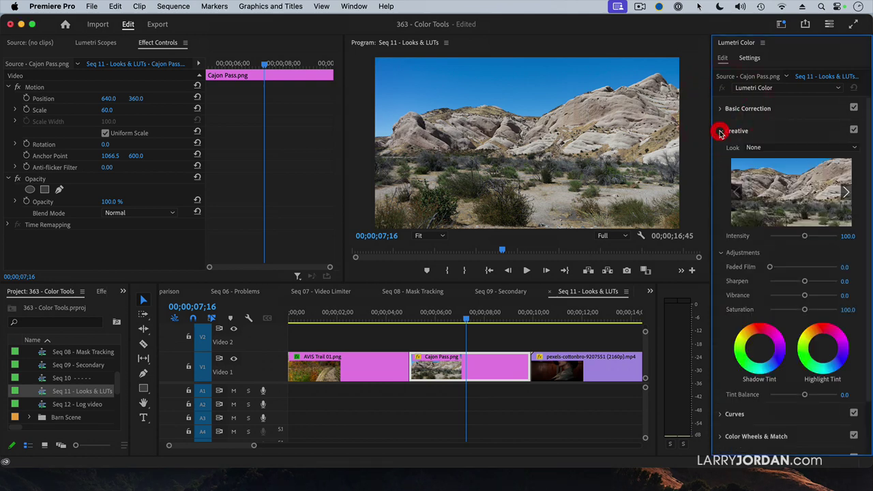
pyautogui.click(783, 149)
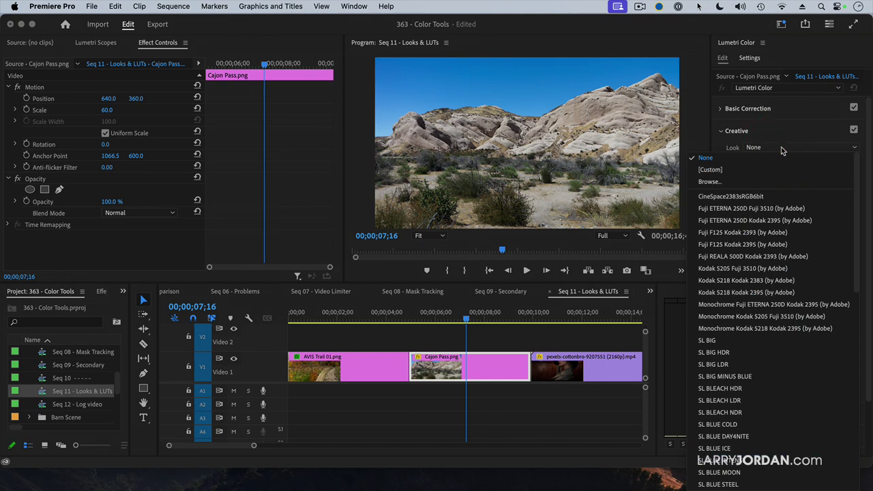
pyautogui.scroll(-15, 772, 209)
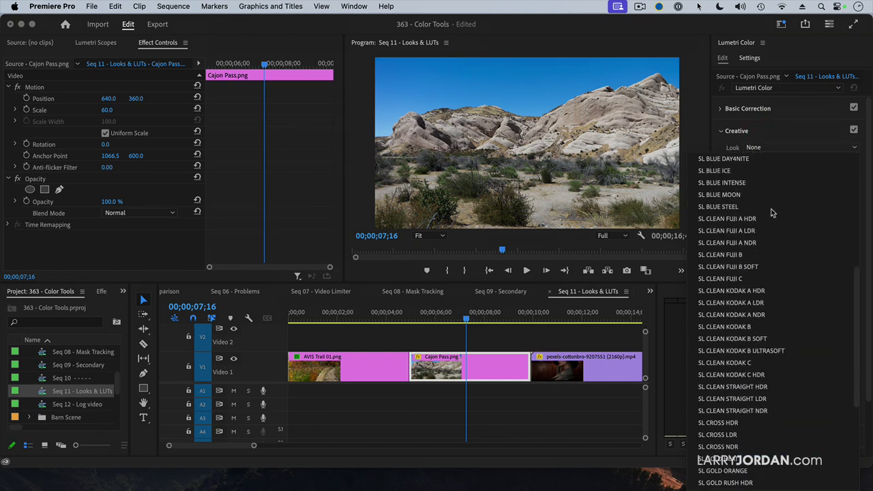
pyautogui.scroll(-1, 772, 216)
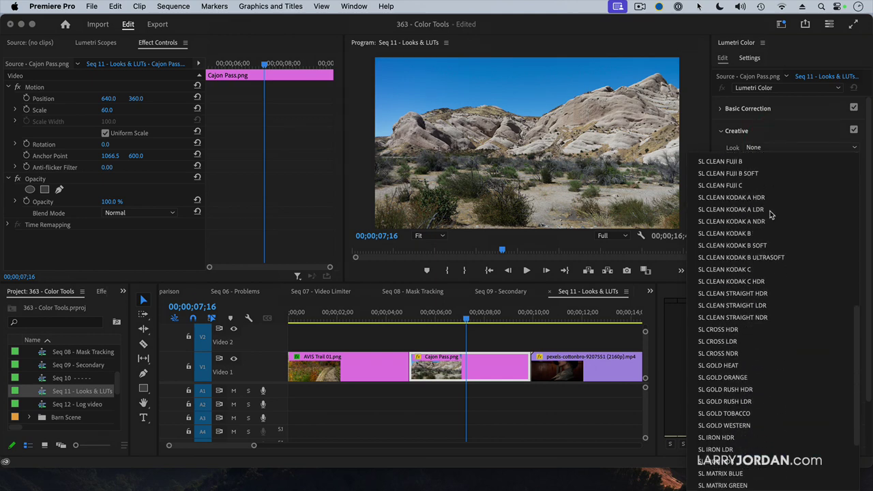
pyautogui.click(737, 367)
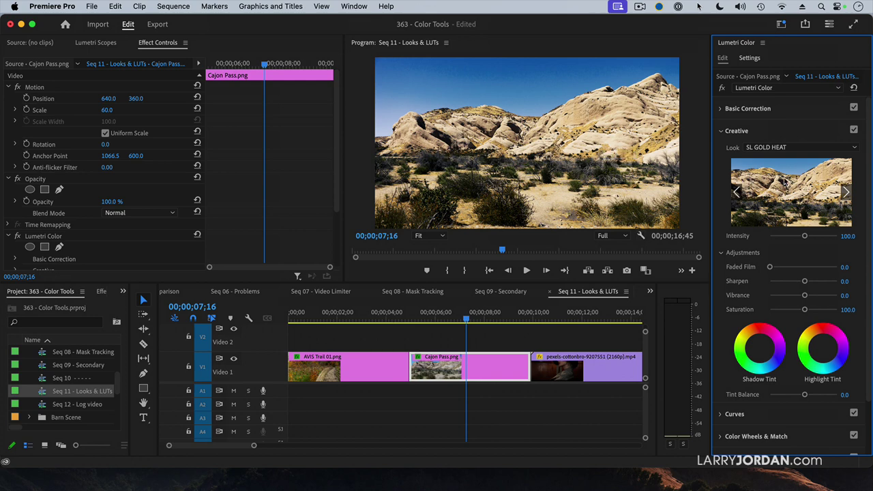
# Try the SL IRON NDR look and then the SL BLUE STEEL look on the Cajon Pass.png clip
pyautogui.click(796, 148)
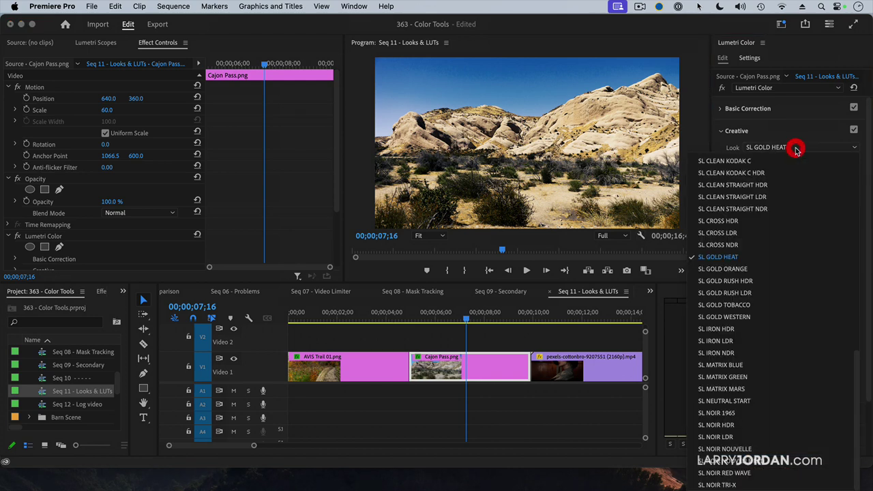
pyautogui.click(754, 352)
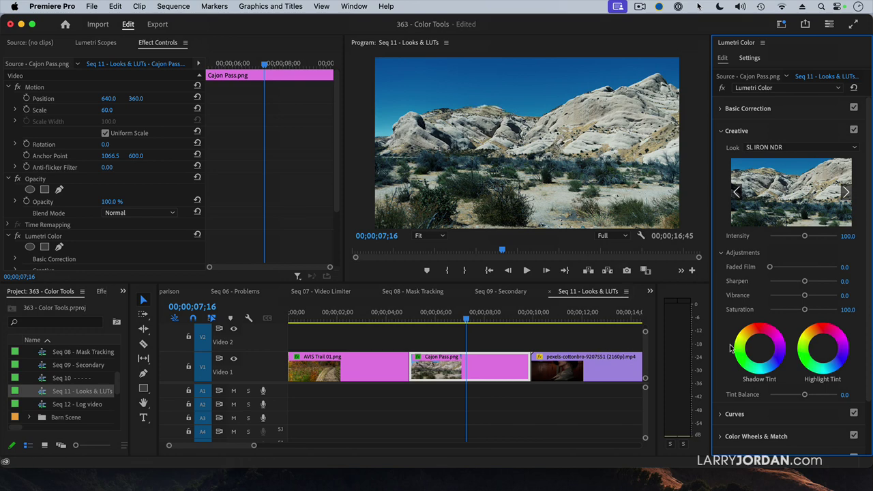
pyautogui.click(776, 148)
pyautogui.scroll(3, 773, 225)
pyautogui.scroll(8, 773, 226)
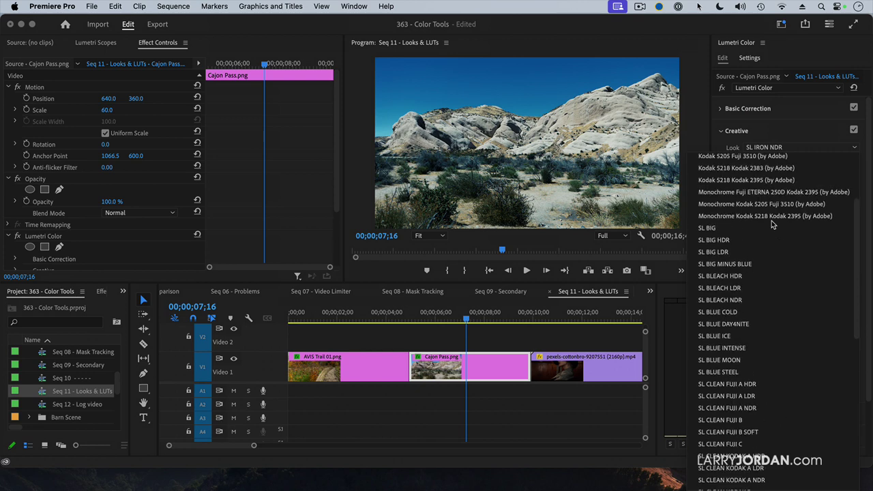
pyautogui.click(751, 372)
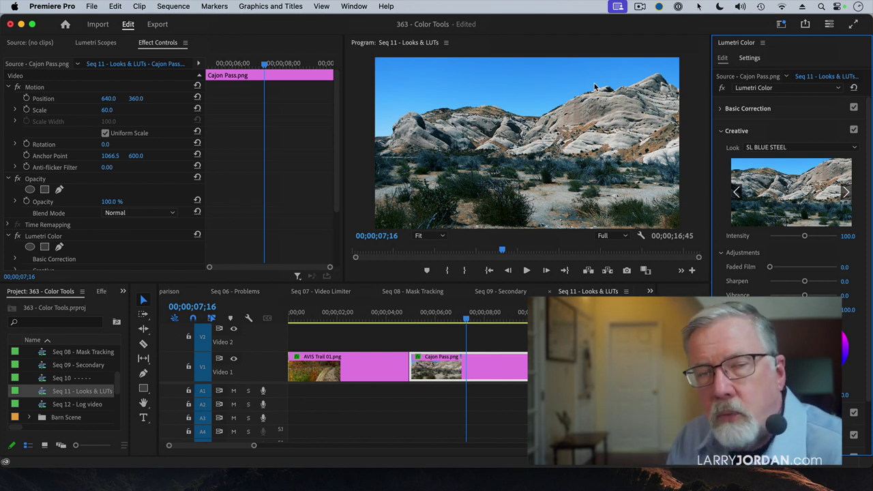
# Change the Cajon Pass.png clip's creative look to SL BLUE DAY4NITE
pyautogui.click(787, 147)
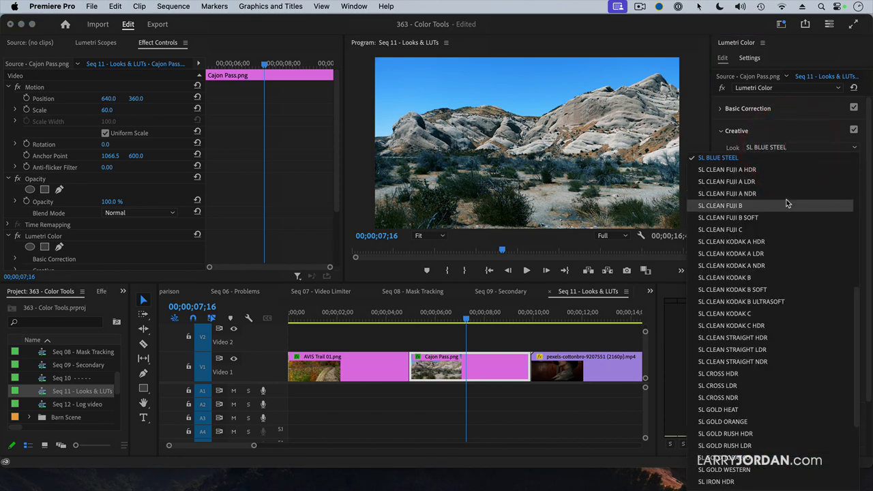
pyautogui.scroll(3, 787, 203)
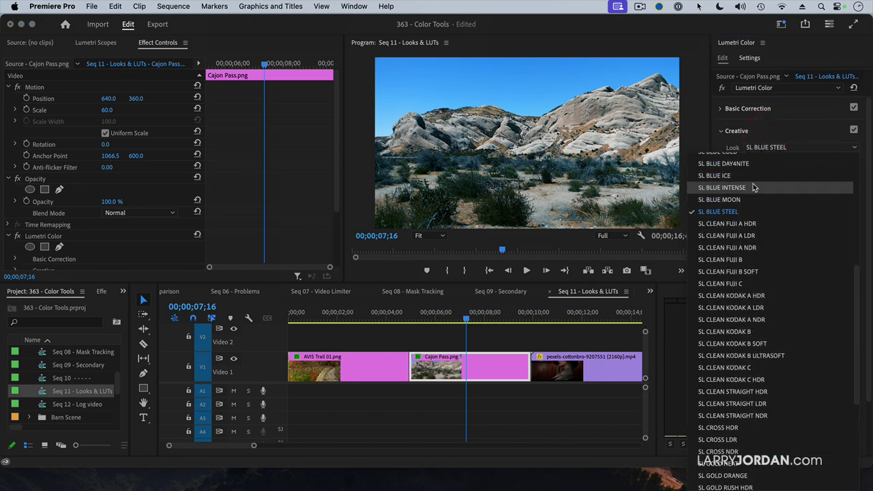
pyautogui.click(763, 164)
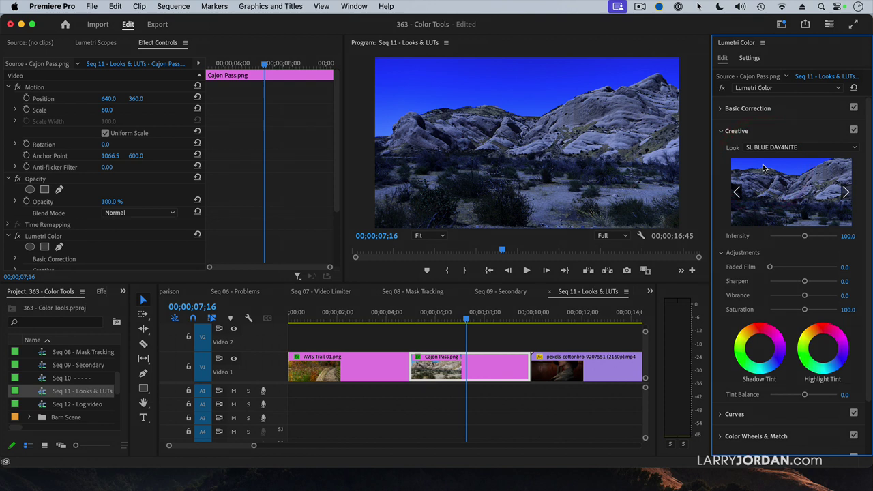
# Move the playhead to 00;00;12;34 and select the pexels-cottonbro clip of the woman in the hat
pyautogui.click(596, 318)
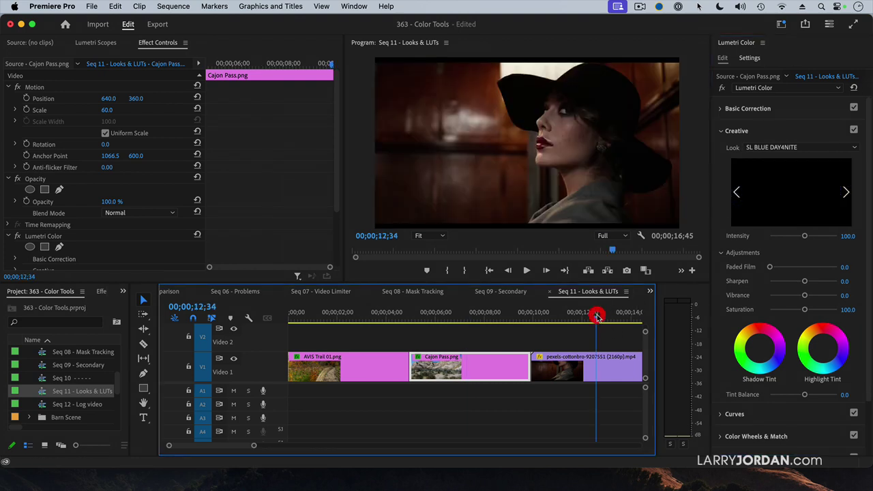
pyautogui.click(572, 357)
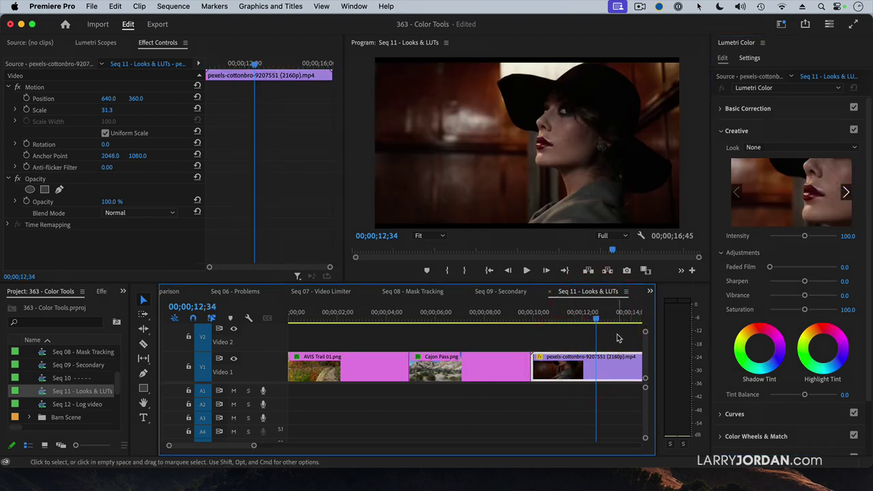
pyautogui.scroll(-1, 773, 145)
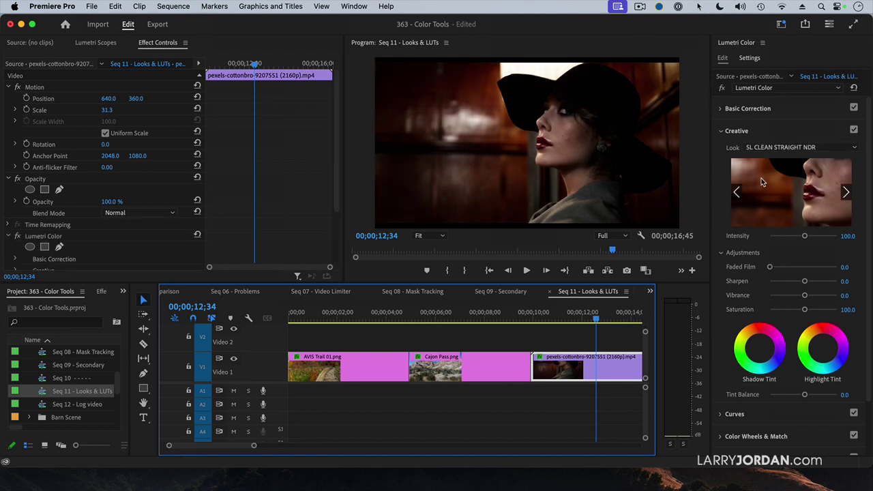
pyautogui.scroll(-2, 762, 178)
pyautogui.click(554, 367)
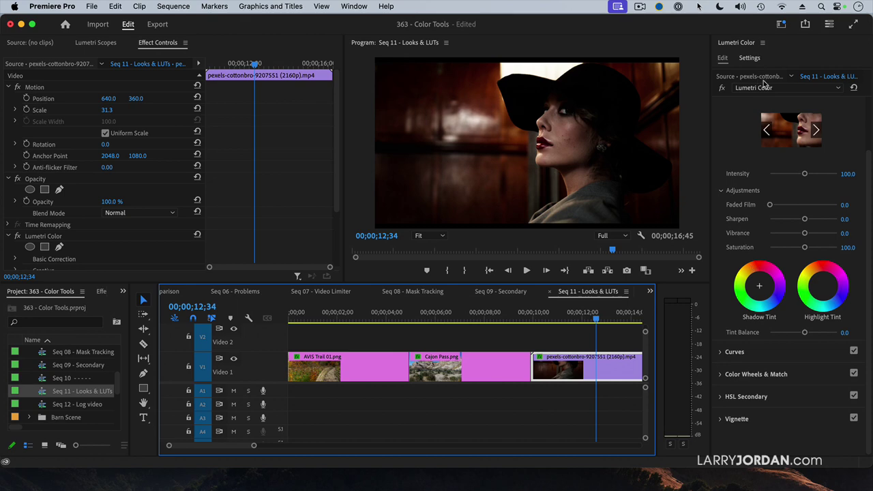
# Remove the SL CLEAN STRAIGHT NDR look from the pexels-cottonbro clip by setting its creative look to None
pyautogui.scroll(3, 764, 141)
pyautogui.click(767, 146)
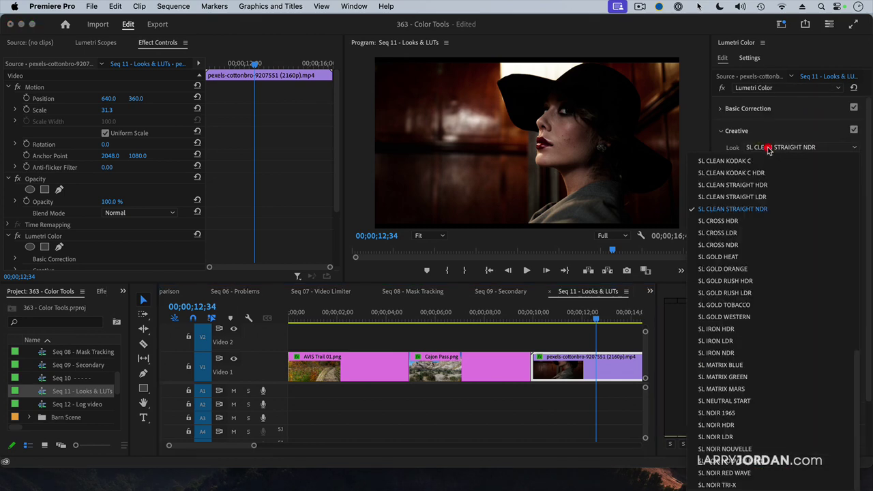
pyautogui.scroll(10, 737, 163)
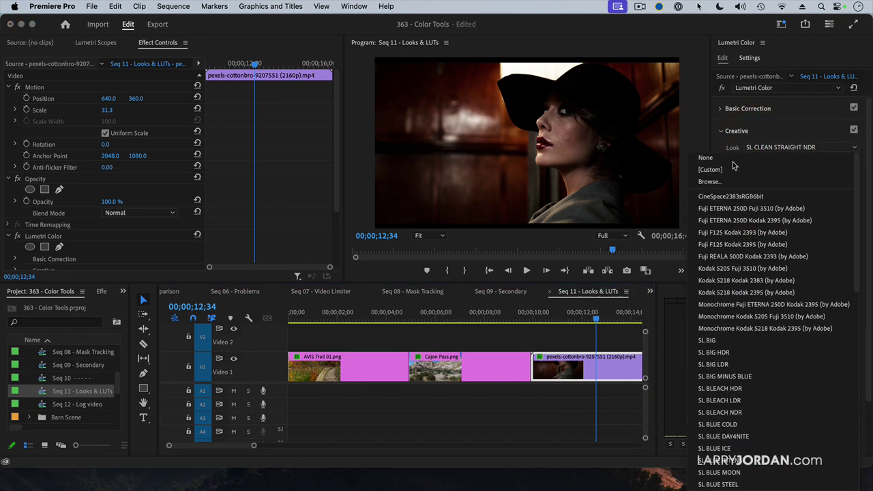
pyautogui.click(734, 163)
pyautogui.click(756, 147)
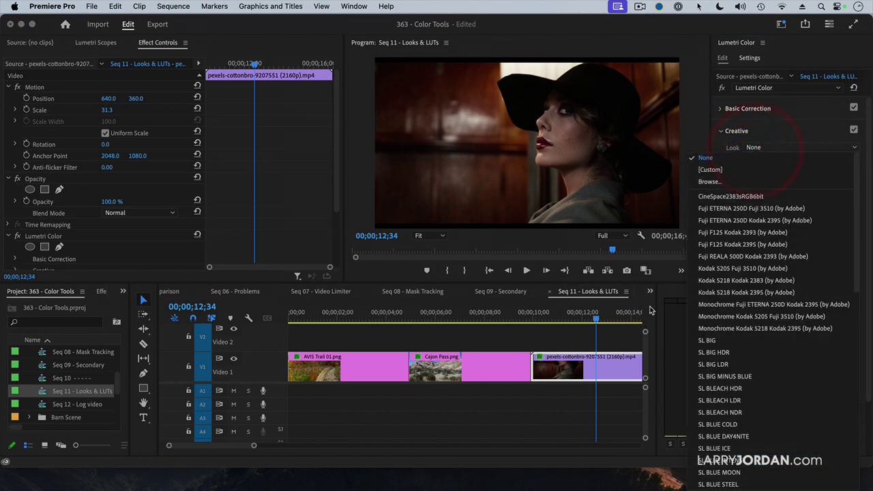
pyautogui.click(606, 357)
# Add a vignette to the pexels-cottonbro clip with amount -3.0, midpoint about 30.6, roundness about -30.6 and feather about 53.2
pyautogui.scroll(-2, 793, 413)
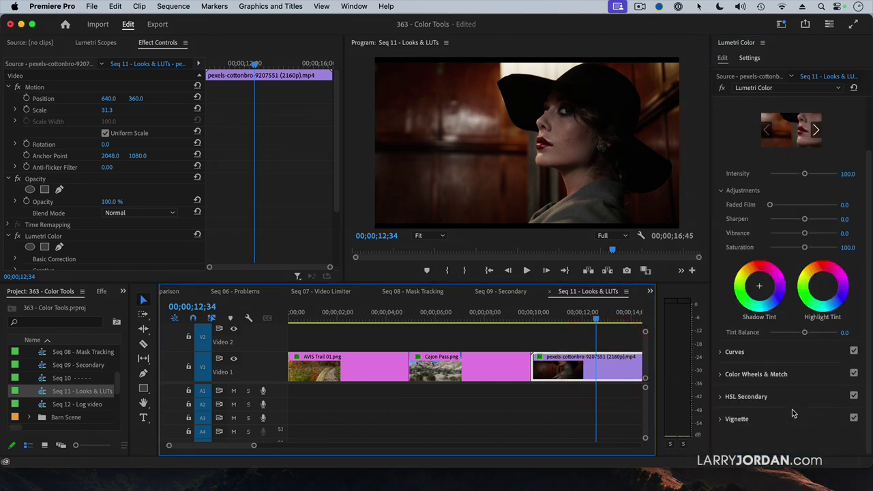
pyautogui.click(739, 419)
pyautogui.moveTo(806, 240); pyautogui.dragTo(805, 280)
pyautogui.click(569, 369)
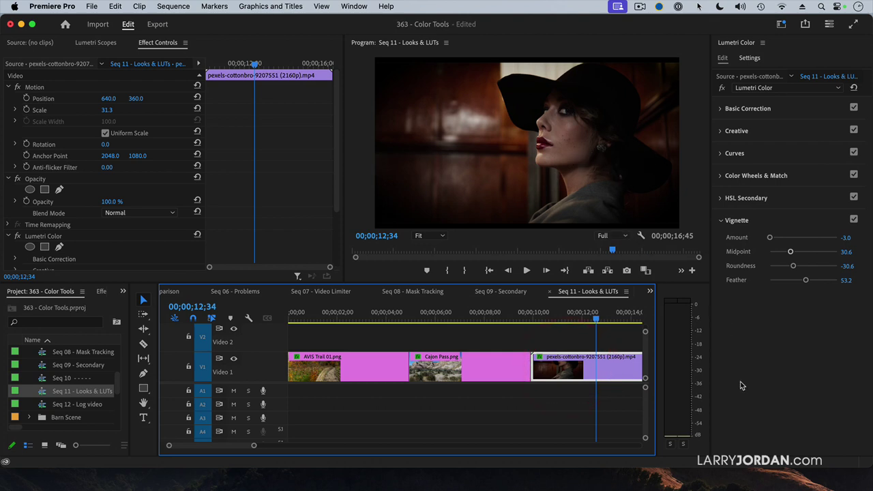
# Apply the SL NOIR 1965 creative look to the pexels-cottonbro clip
pyautogui.click(739, 131)
pyautogui.click(754, 148)
pyautogui.scroll(-10, 750, 267)
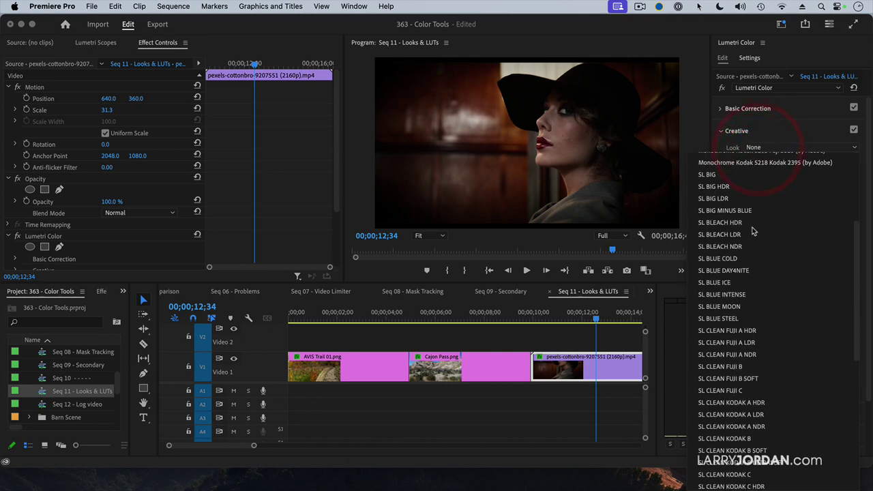
pyautogui.scroll(-5, 750, 266)
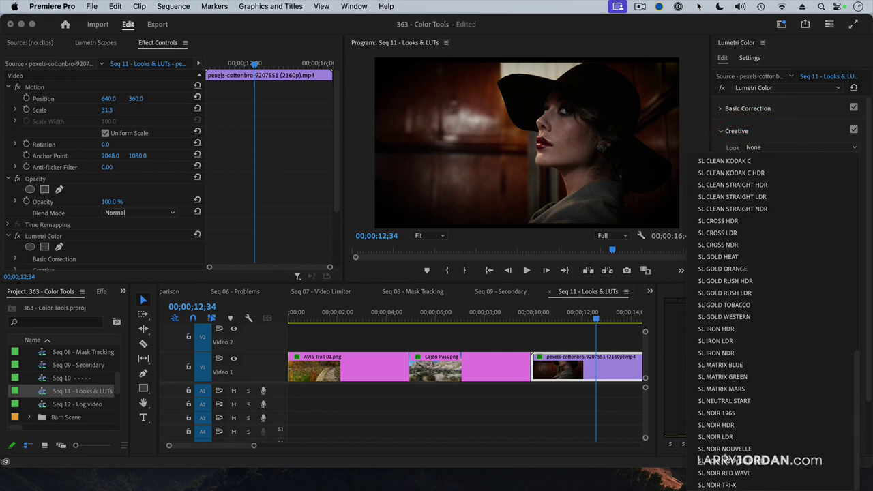
pyautogui.click(744, 412)
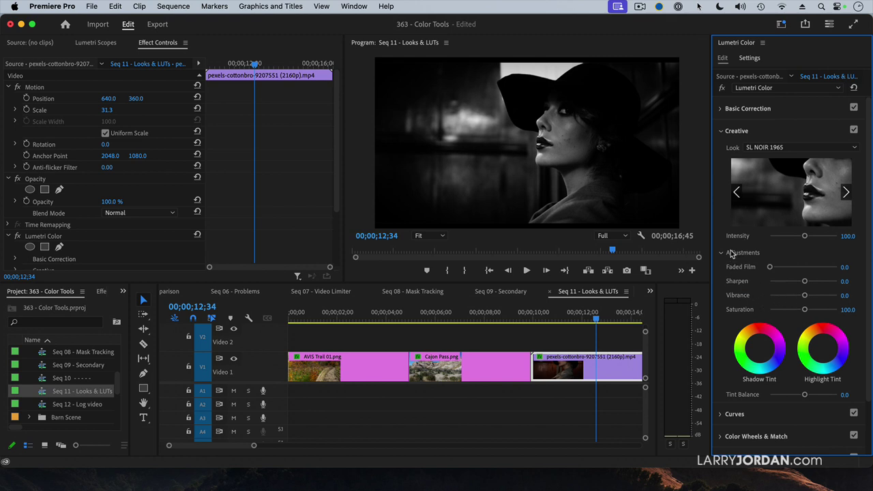
# Raise the pexels-cottonbro clip's Basic Correction contrast to about 48.4
pyautogui.click(722, 131)
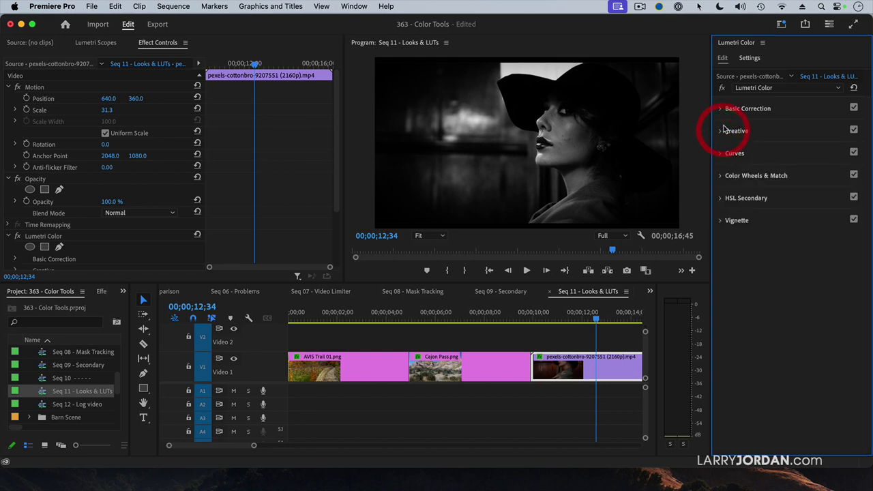
pyautogui.click(722, 108)
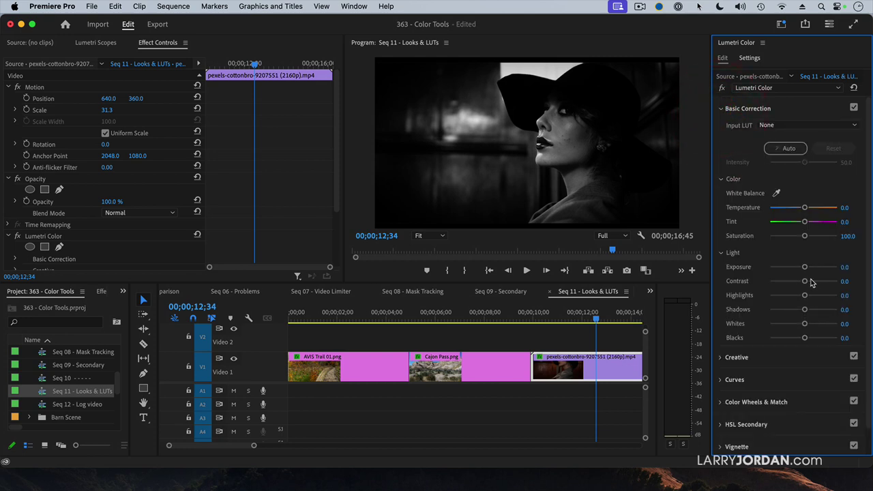
pyautogui.moveTo(806, 281); pyautogui.dragTo(819, 278)
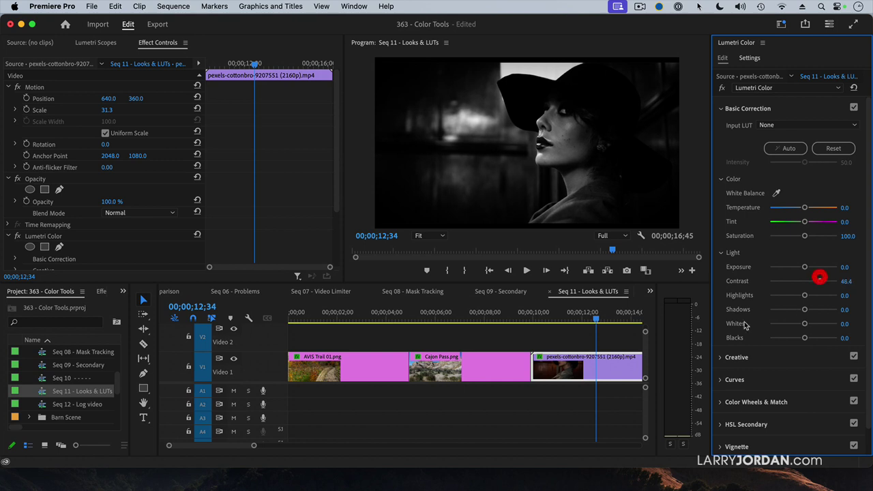
# Play the black-and-white pexels-cottonbro clip from about 00;00;10;00 and stop near 00;00;13;36
pyautogui.click(533, 313)
pyautogui.press('space')
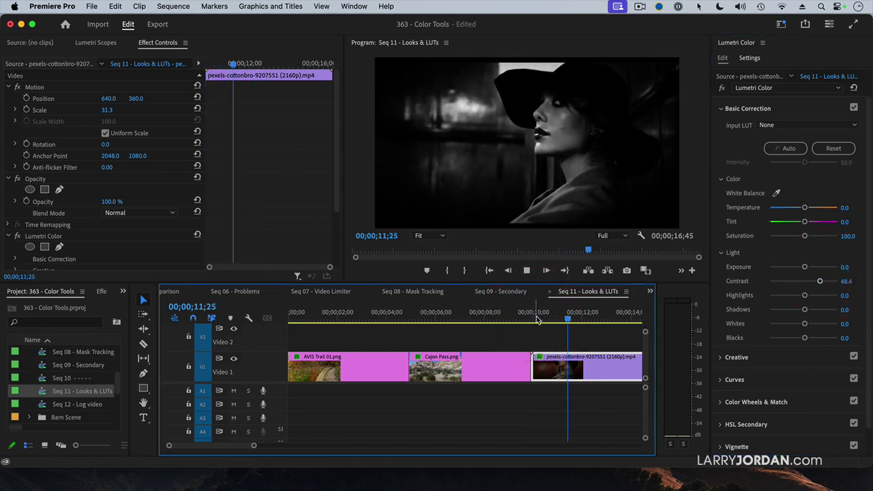
pyautogui.press('space')
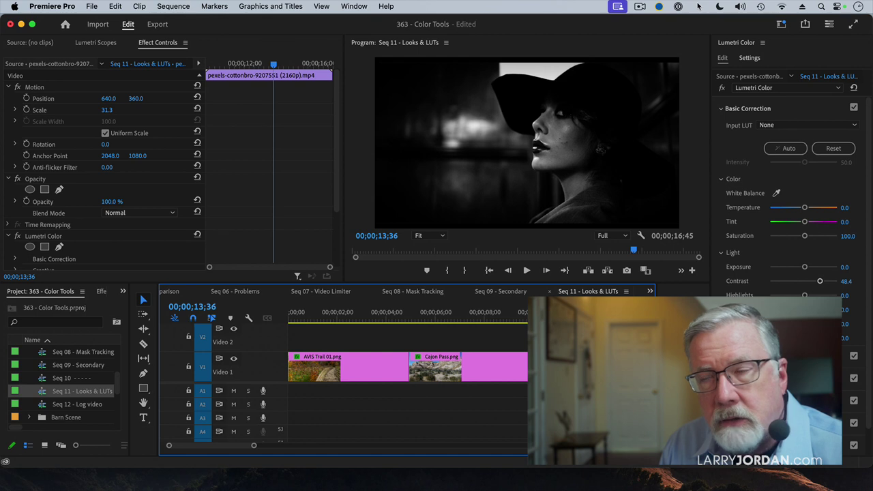
# Open the Input LUT choices in the pexels-cottonbro clip's Basic Correction settings
pyautogui.click(791, 125)
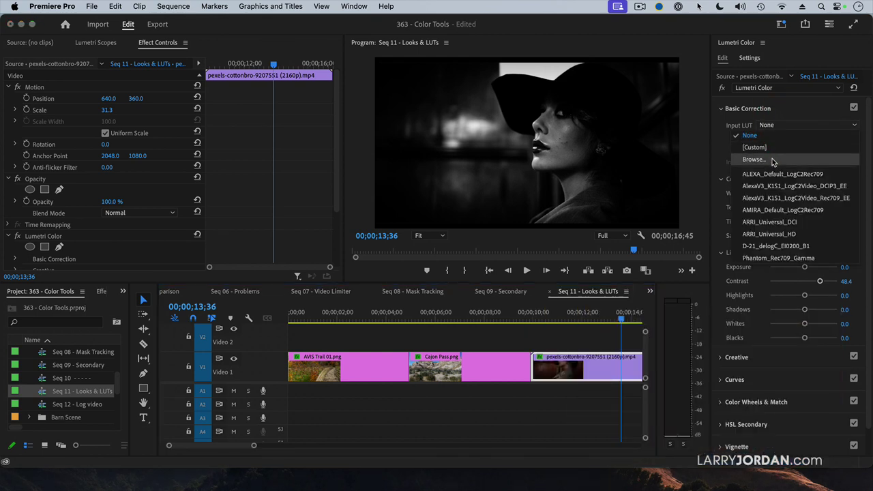